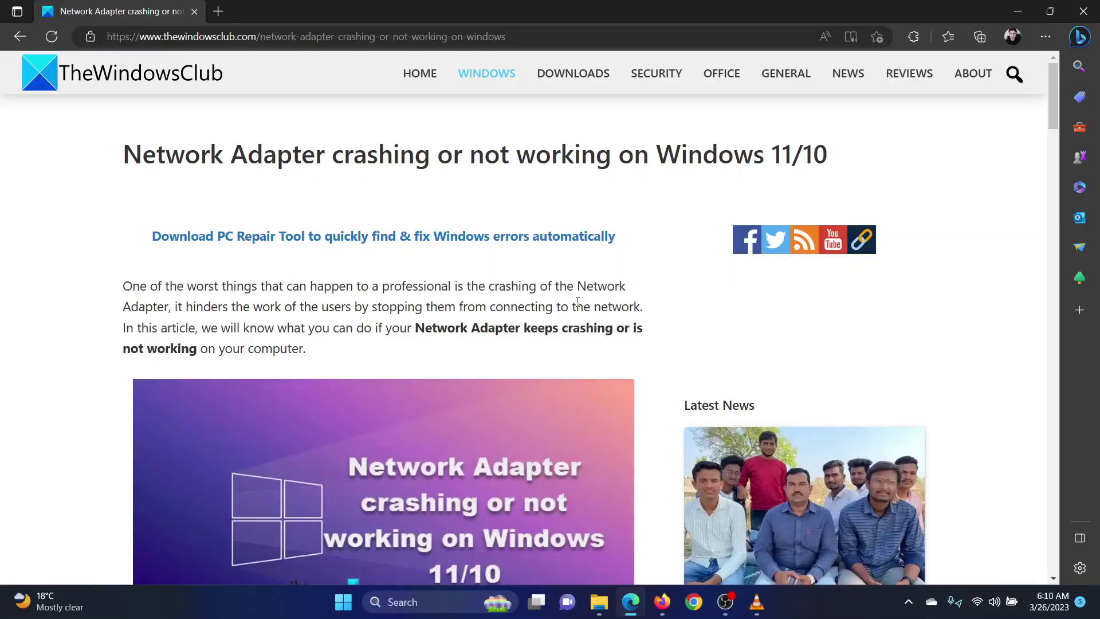
Step: Highlight the article title, then scroll down and highlight the first of the five network adapter fixes
{"action": "left_click_drag", "start_coordinate": [187, 151], "coordinate": [690, 163]}
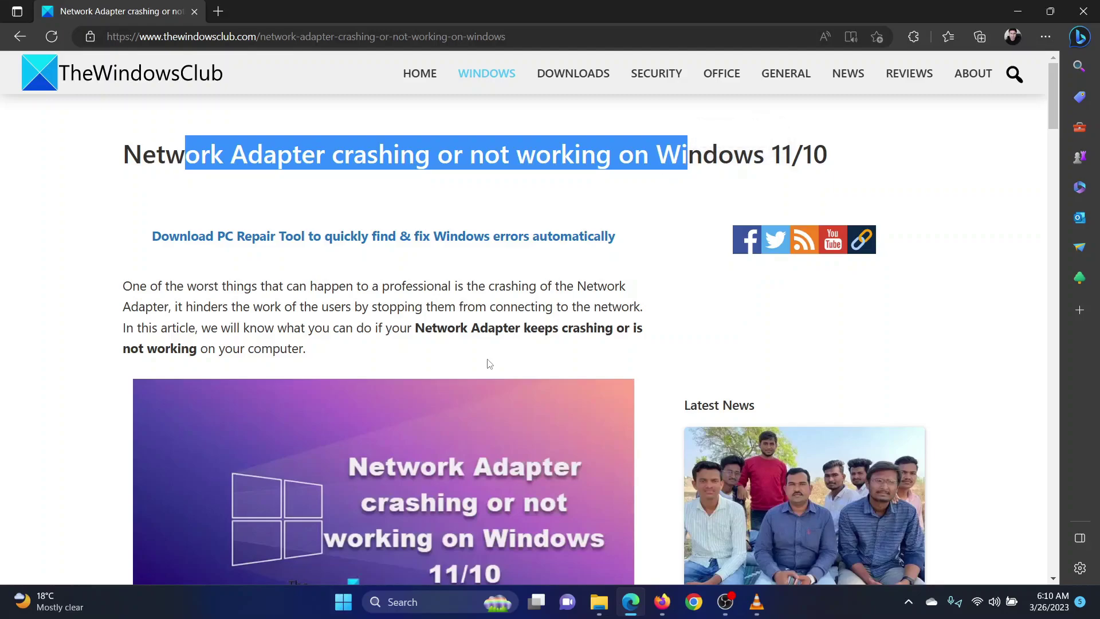
{"action": "scroll", "coordinate": [489, 363], "scroll_direction": "down", "scroll_amount": 8}
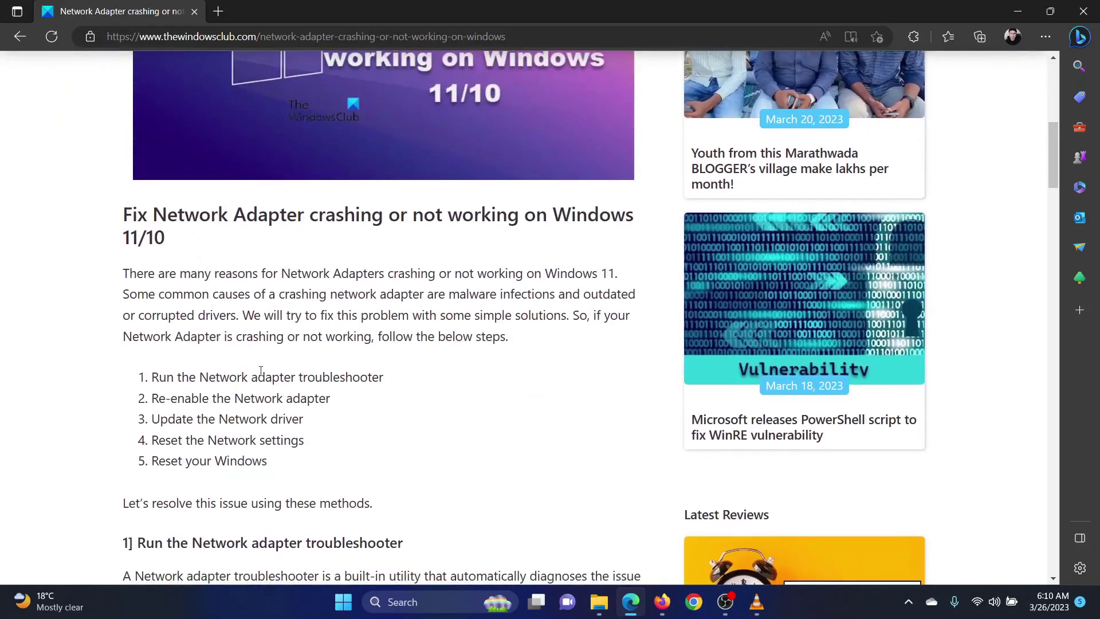
{"action": "left_click_drag", "start_coordinate": [159, 378], "coordinate": [383, 367]}
Step: Open Windows Settings from the Start quick-link menu and go to System > Troubleshoot
{"action": "left_click", "coordinate": [461, 412]}
{"action": "right_click", "coordinate": [348, 610]}
{"action": "left_click", "coordinate": [346, 455]}
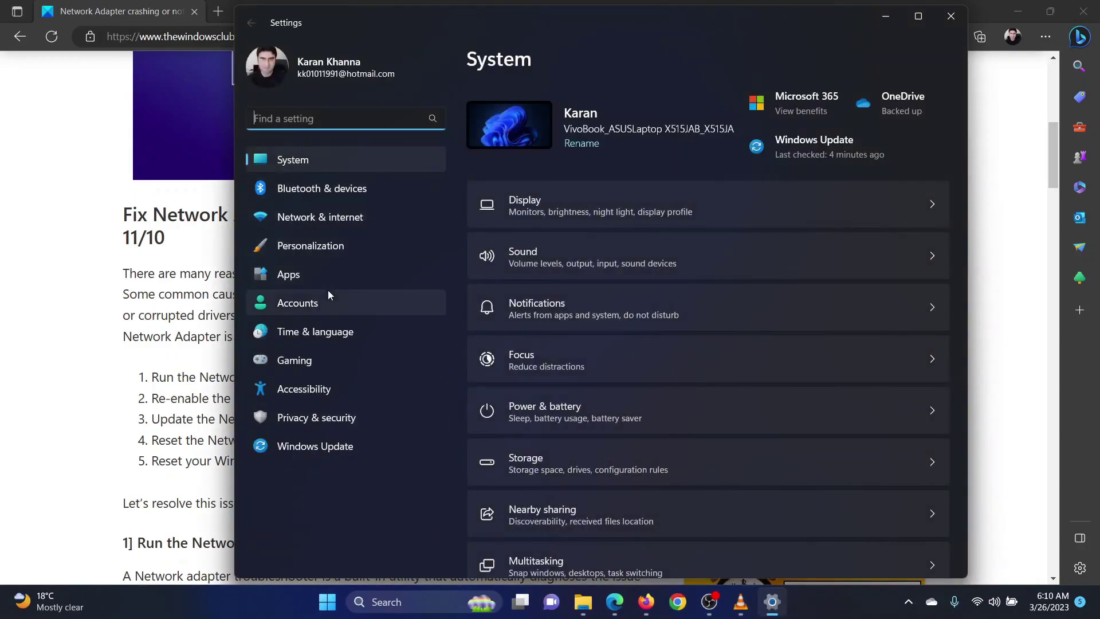
{"action": "left_click", "coordinate": [344, 157]}
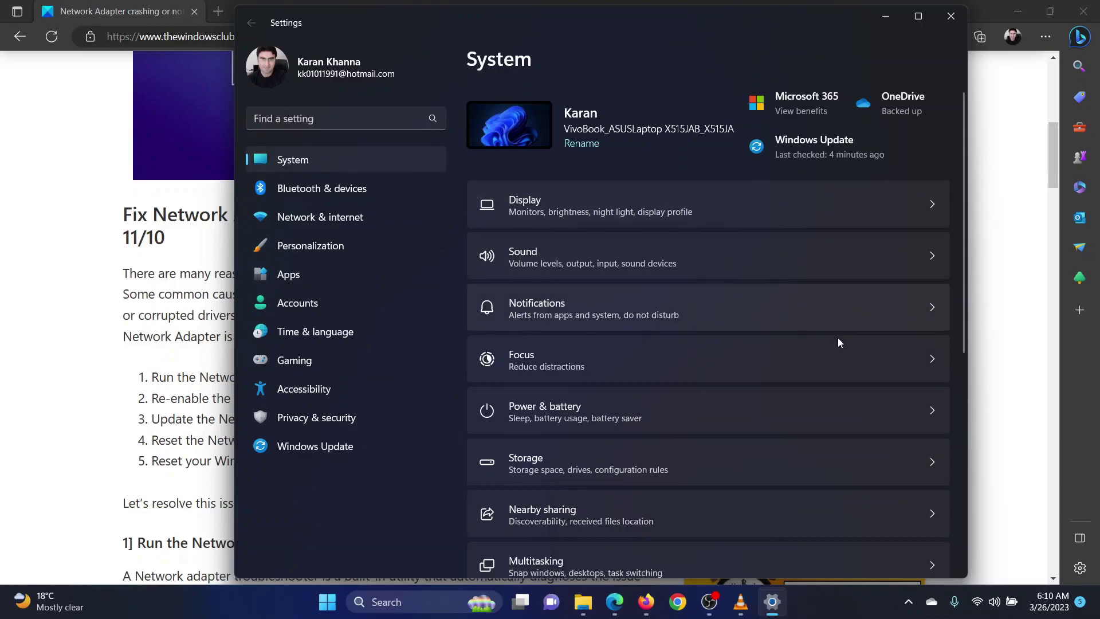
{"action": "scroll", "coordinate": [830, 414], "scroll_direction": "down", "scroll_amount": 5}
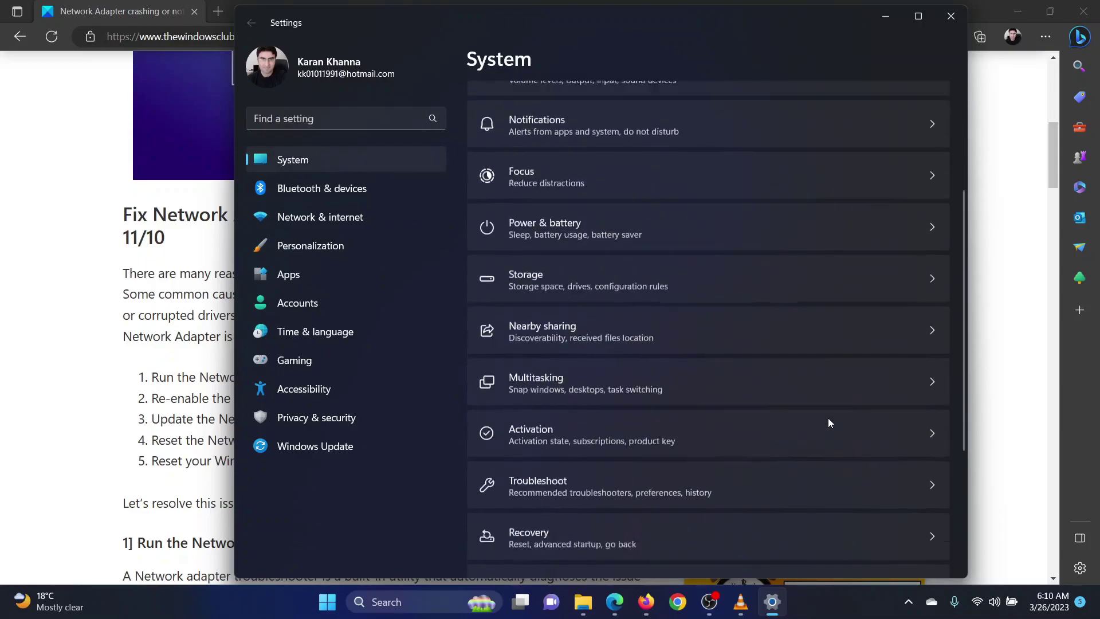
{"action": "left_click", "coordinate": [795, 376]}
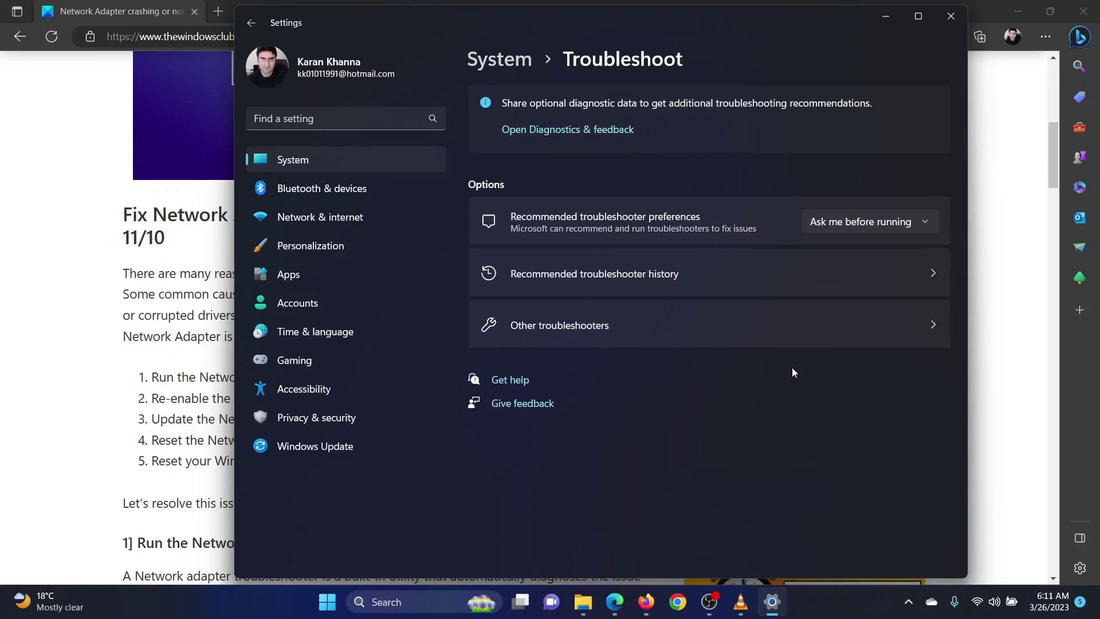
Step: Run the Network Adapter troubleshooter from Other troubleshooters, then close it
{"action": "left_click", "coordinate": [762, 330]}
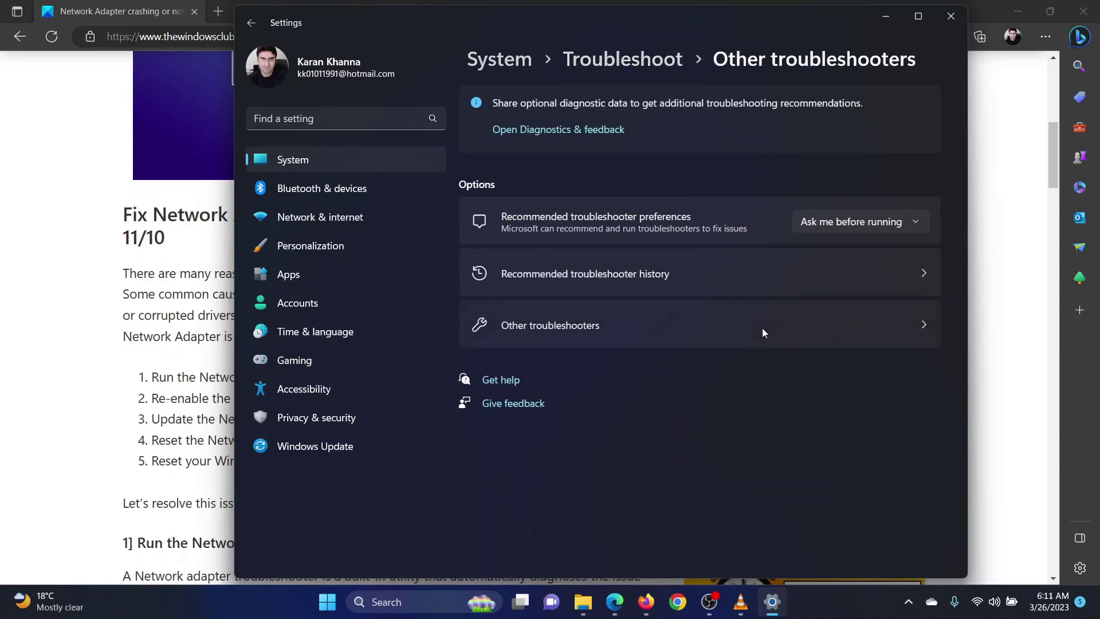
{"action": "scroll", "coordinate": [762, 333], "scroll_direction": "down", "scroll_amount": 5}
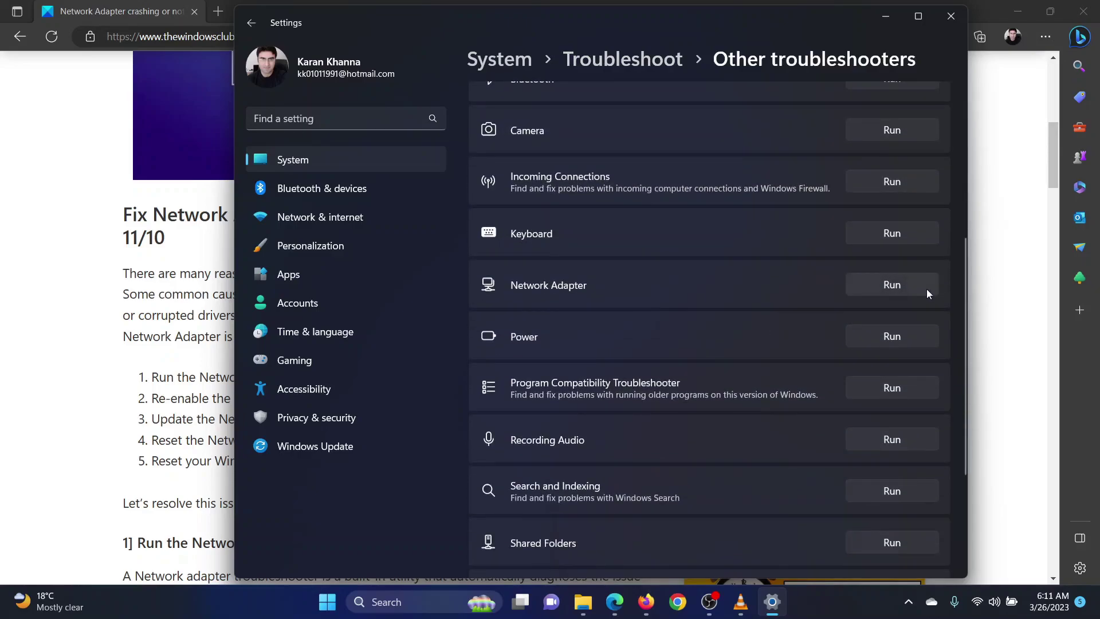
{"action": "left_click", "coordinate": [926, 289]}
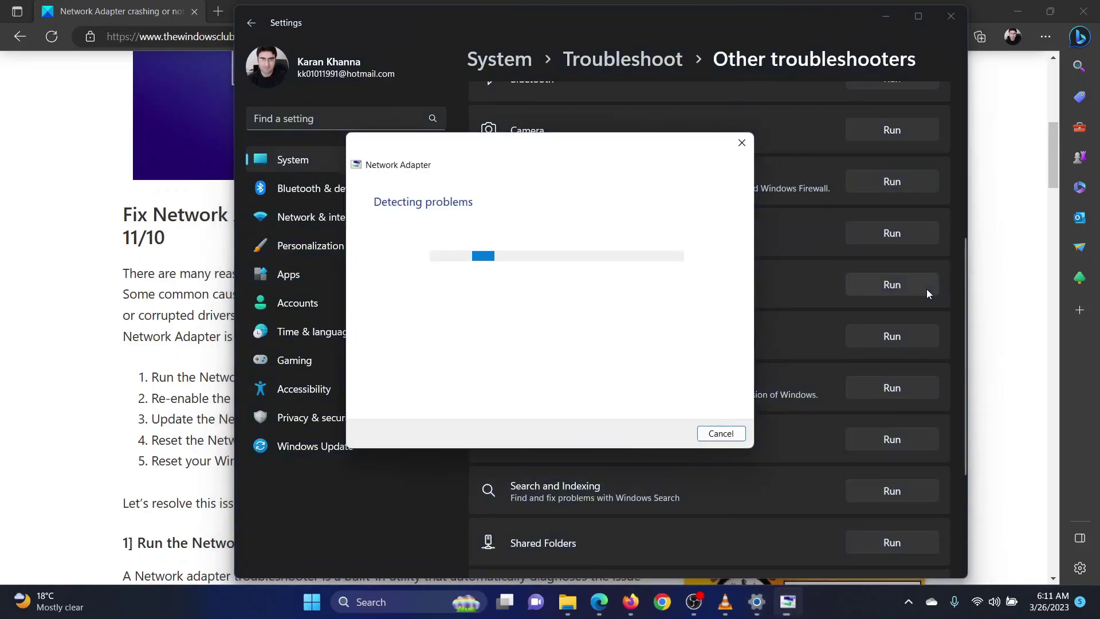
{"action": "left_click", "coordinate": [741, 142]}
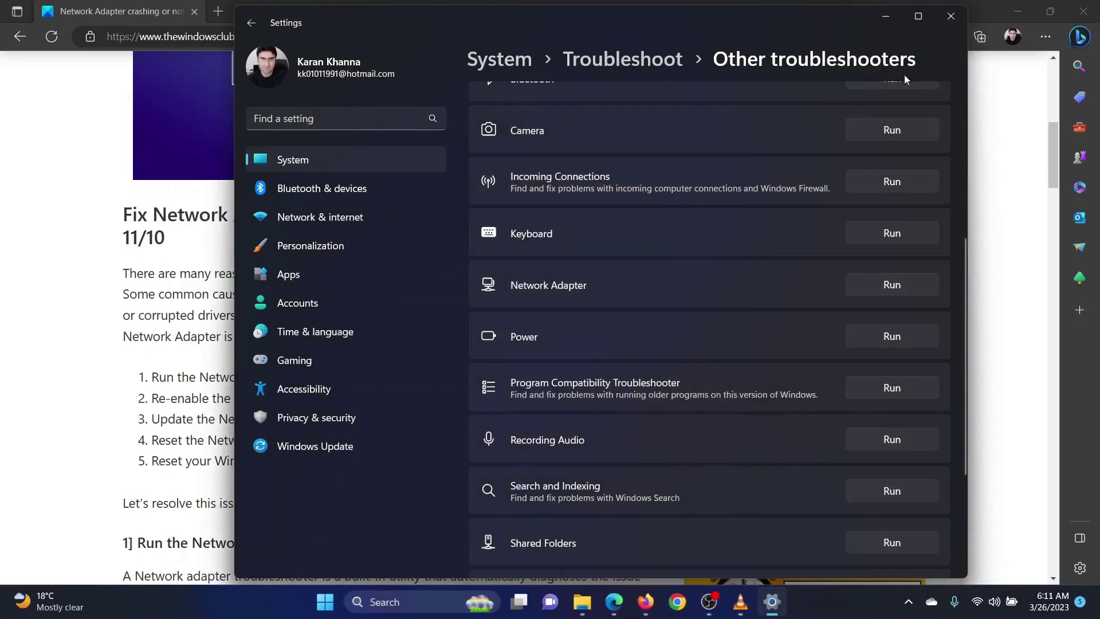
Step: Close Settings and highlight the article's re-enable adapter fix
{"action": "left_click", "coordinate": [946, 29]}
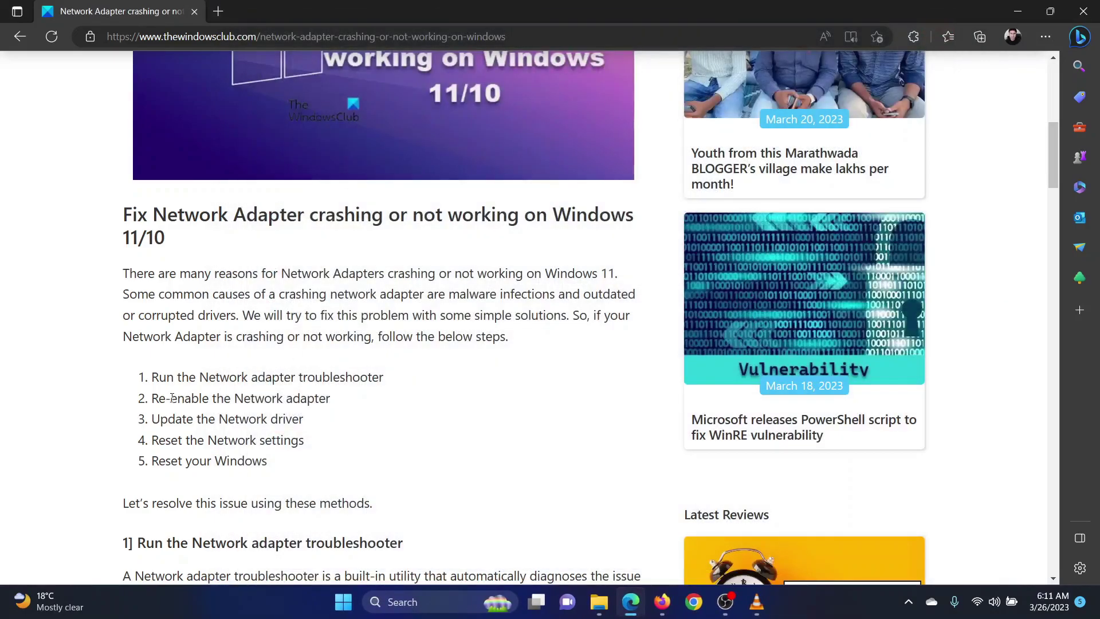
{"action": "left_click_drag", "start_coordinate": [155, 399], "coordinate": [334, 399]}
{"action": "left_click", "coordinate": [373, 448]}
Step: Launch Device Manager by running devmgmt.msc from the Run dialog
{"action": "key", "text": "super+r"}
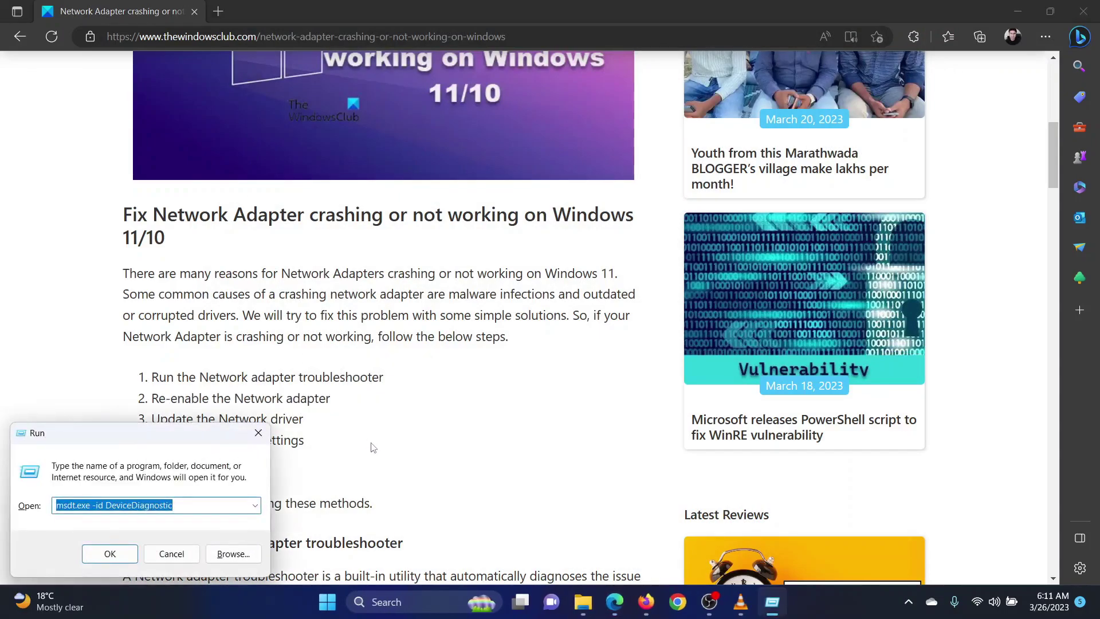
{"action": "type", "text": "dev"}
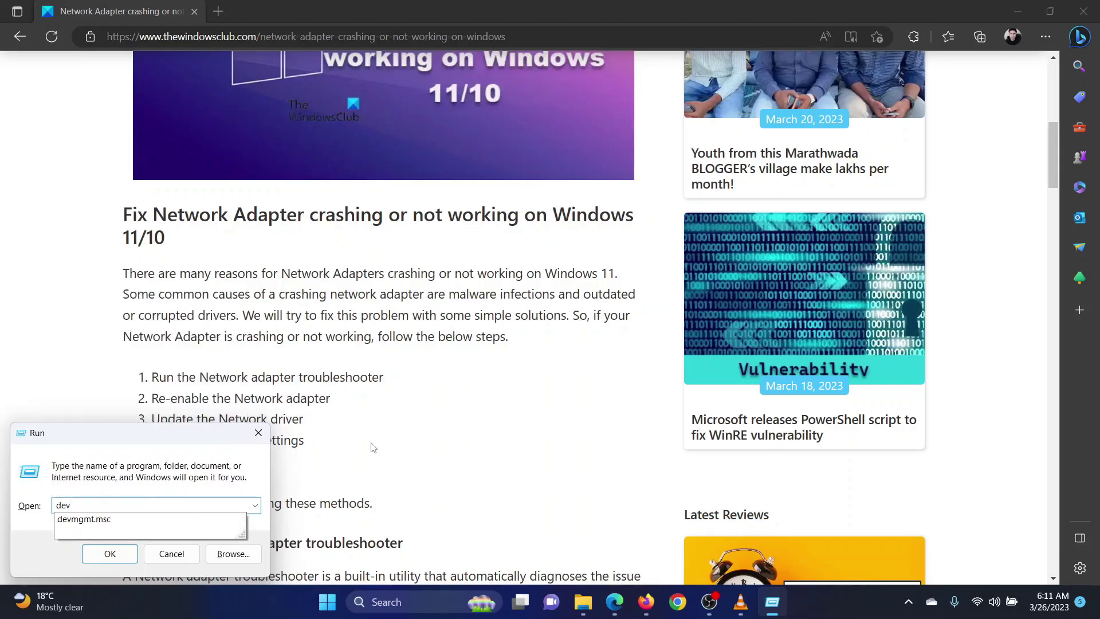
{"action": "key", "text": "Down"}
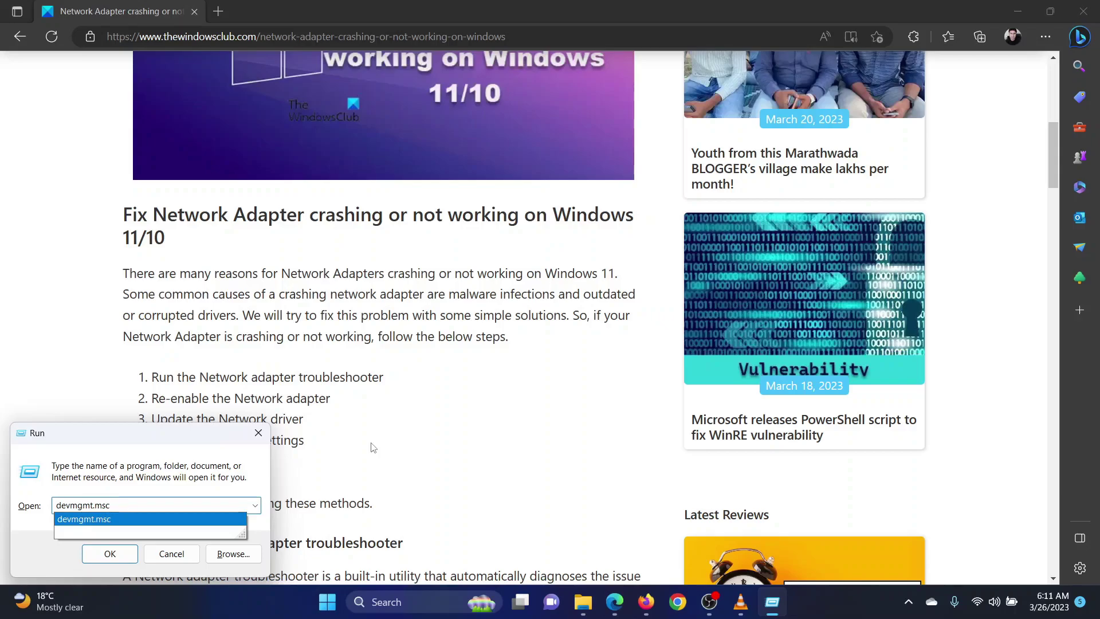
{"action": "key", "text": "Return"}
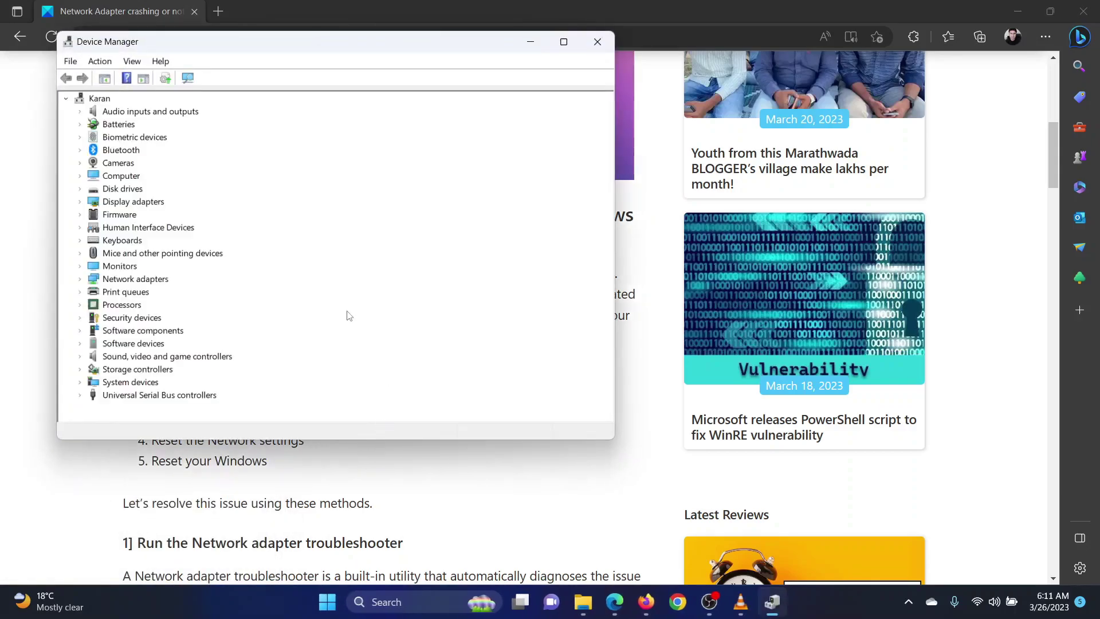
Step: Expand Network adapters, show Disable device for Intel(R) Wireless-AC 9461, then return to Edge
{"action": "left_click", "coordinate": [121, 279]}
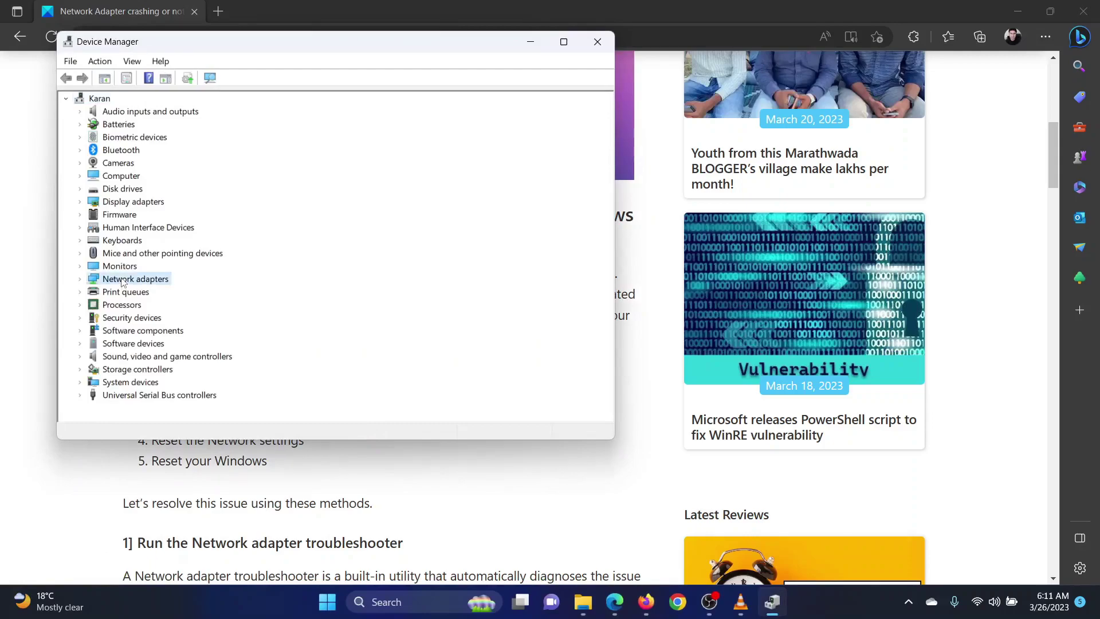
{"action": "left_click", "coordinate": [80, 280]}
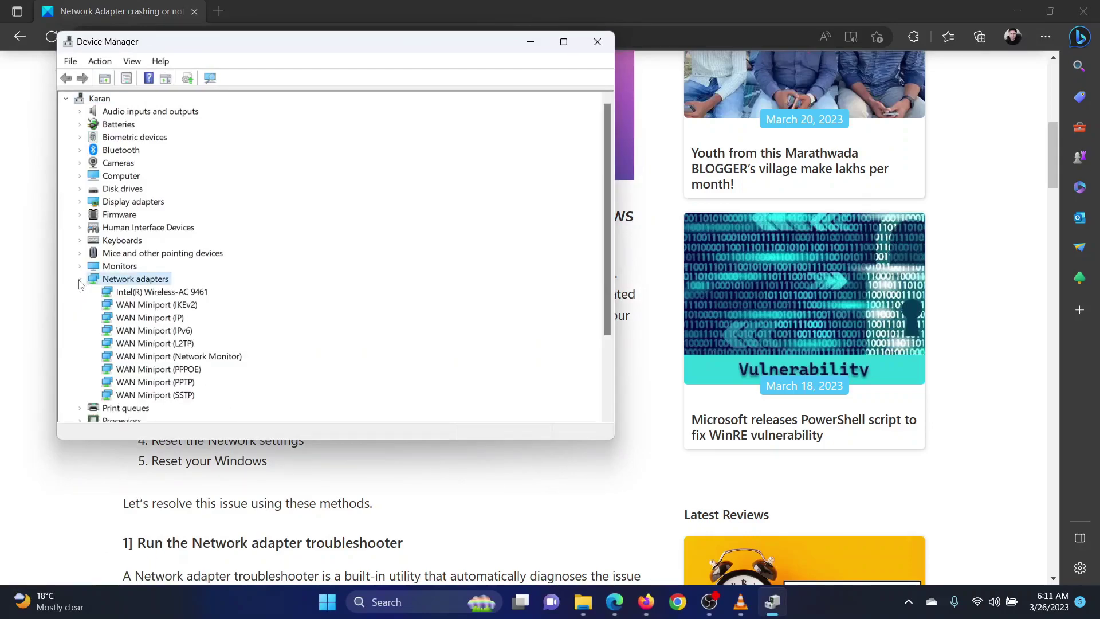
{"action": "right_click", "coordinate": [163, 293]}
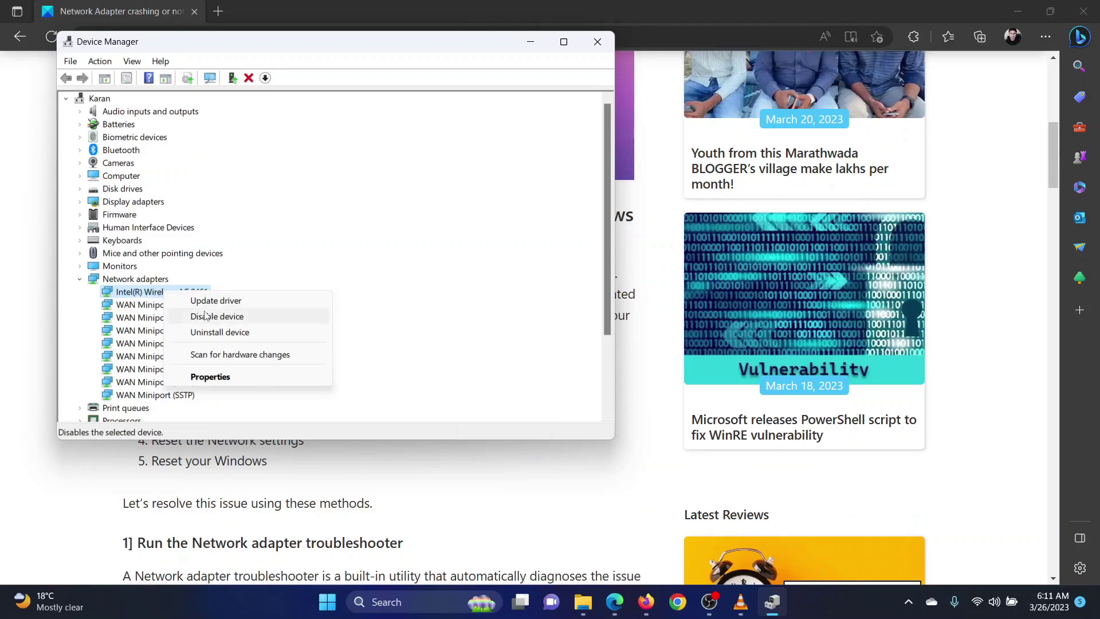
{"action": "left_click", "coordinate": [380, 289]}
{"action": "right_click", "coordinate": [193, 294]}
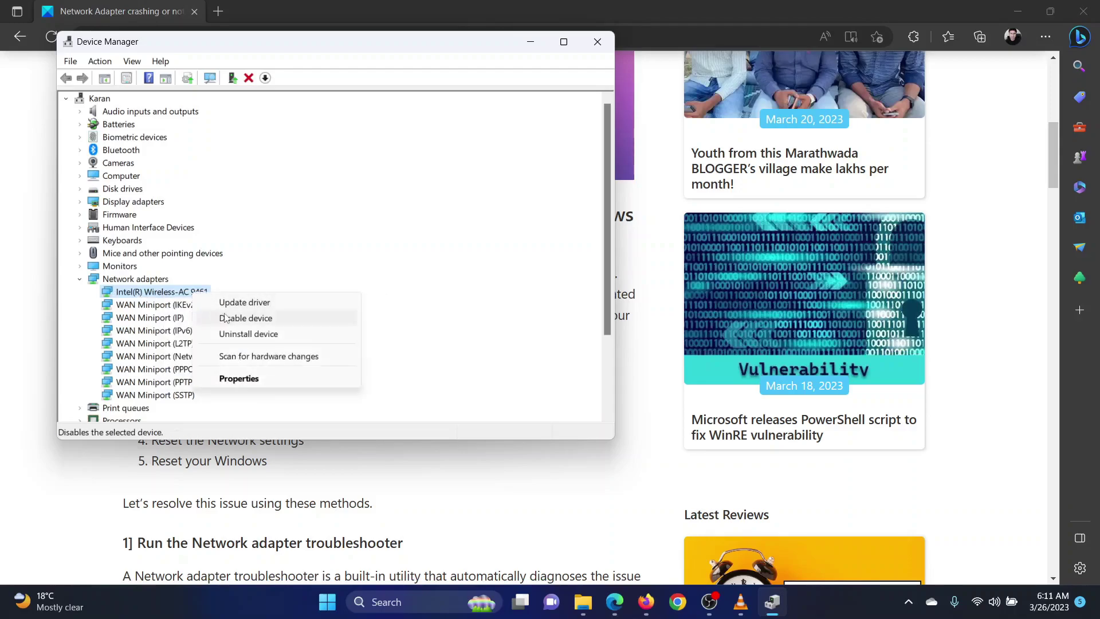
{"action": "left_click", "coordinate": [45, 312]}
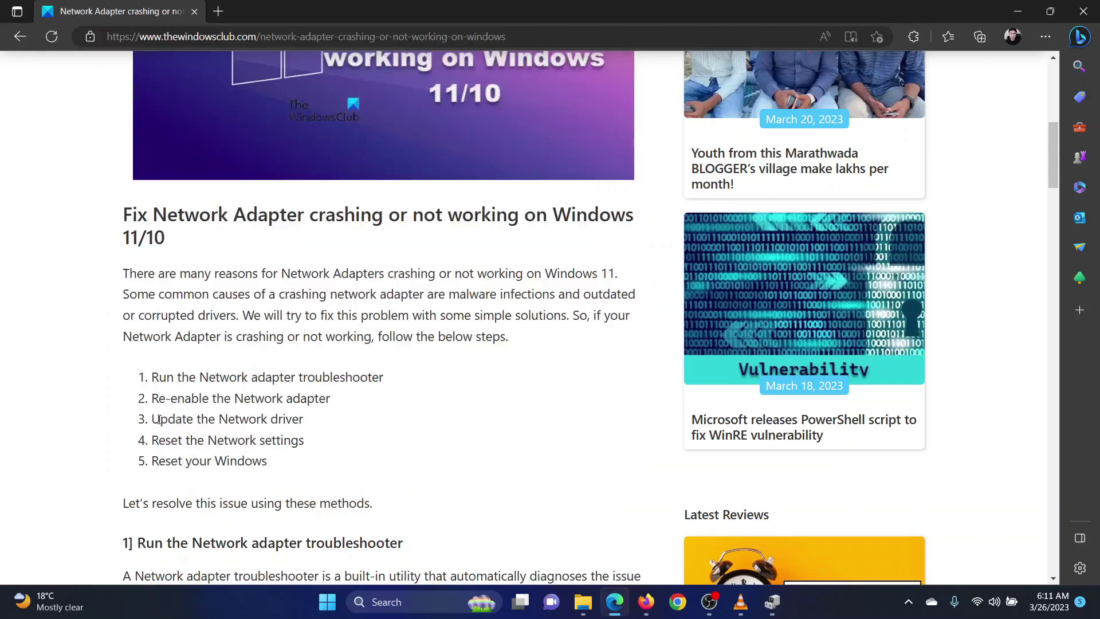
Step: Highlight the article's update driver fix and open Windows Settings from the Start quick-link menu
{"action": "left_click_drag", "start_coordinate": [160, 420], "coordinate": [300, 420]}
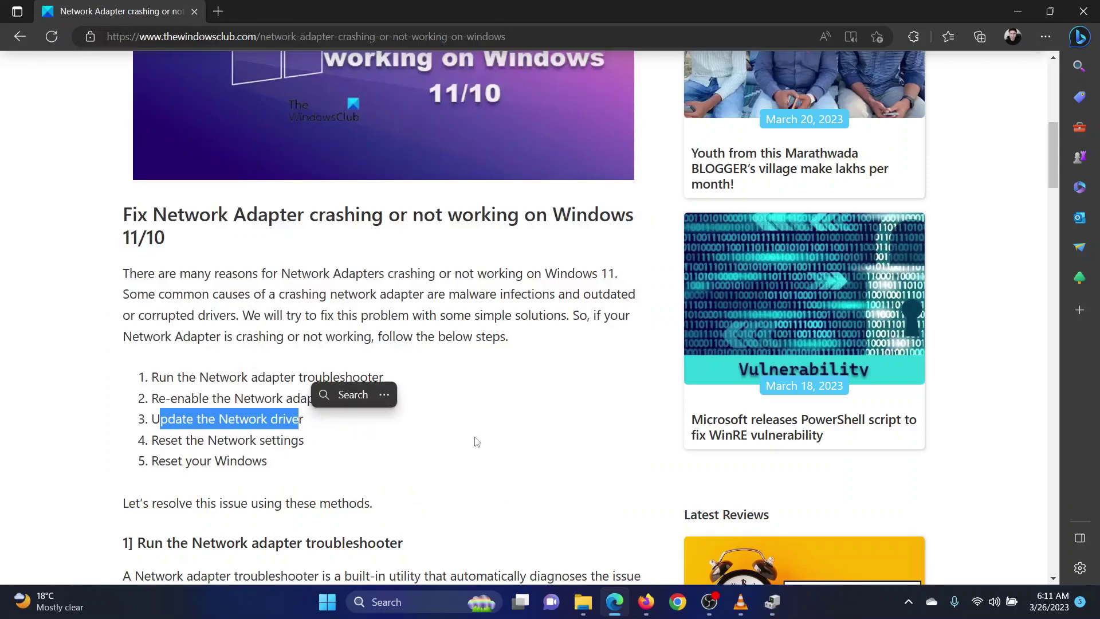
{"action": "left_click", "coordinate": [475, 441]}
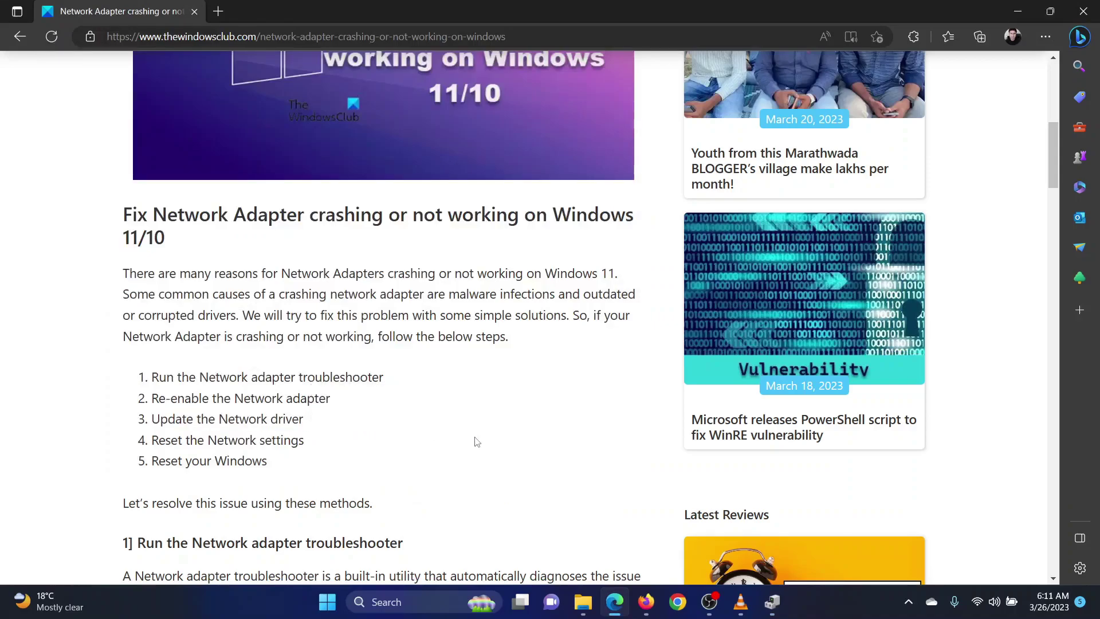
{"action": "right_click", "coordinate": [327, 601]}
{"action": "left_click", "coordinate": [306, 453]}
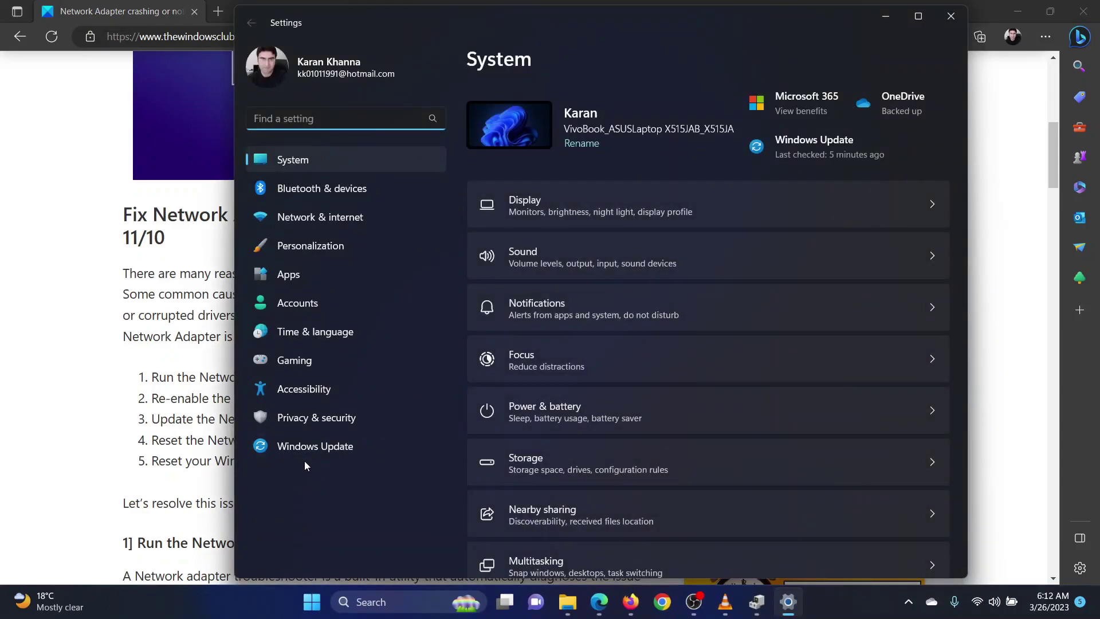
Step: In Windows Update, confirm no optional updates under Advanced options, then check for updates
{"action": "left_click", "coordinate": [315, 446]}
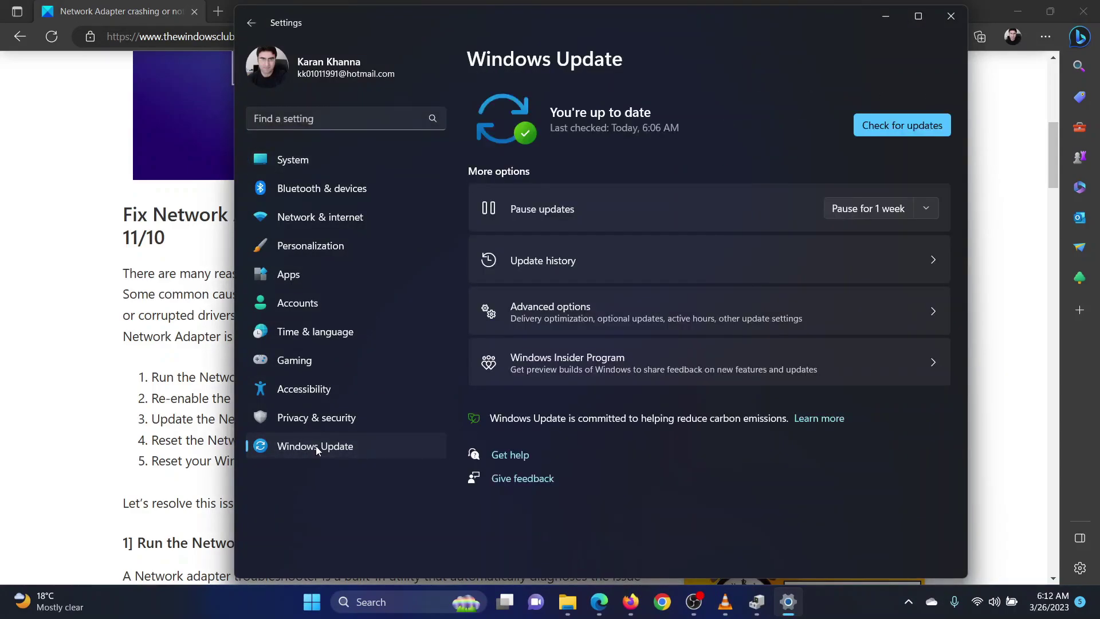
{"action": "left_click", "coordinate": [666, 317]}
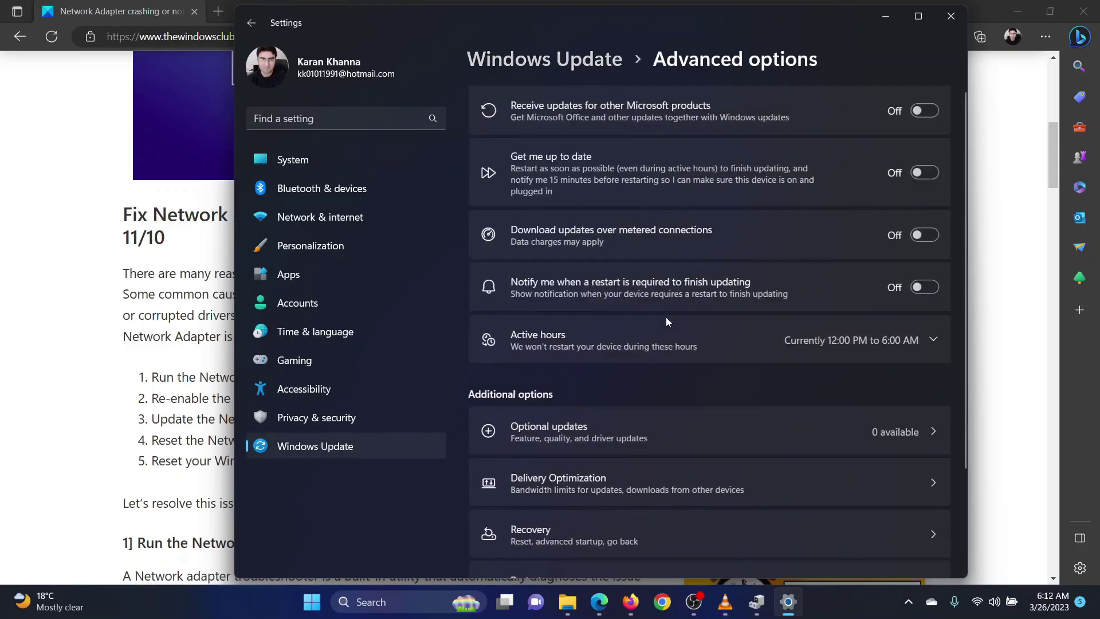
{"action": "left_click", "coordinate": [652, 430]}
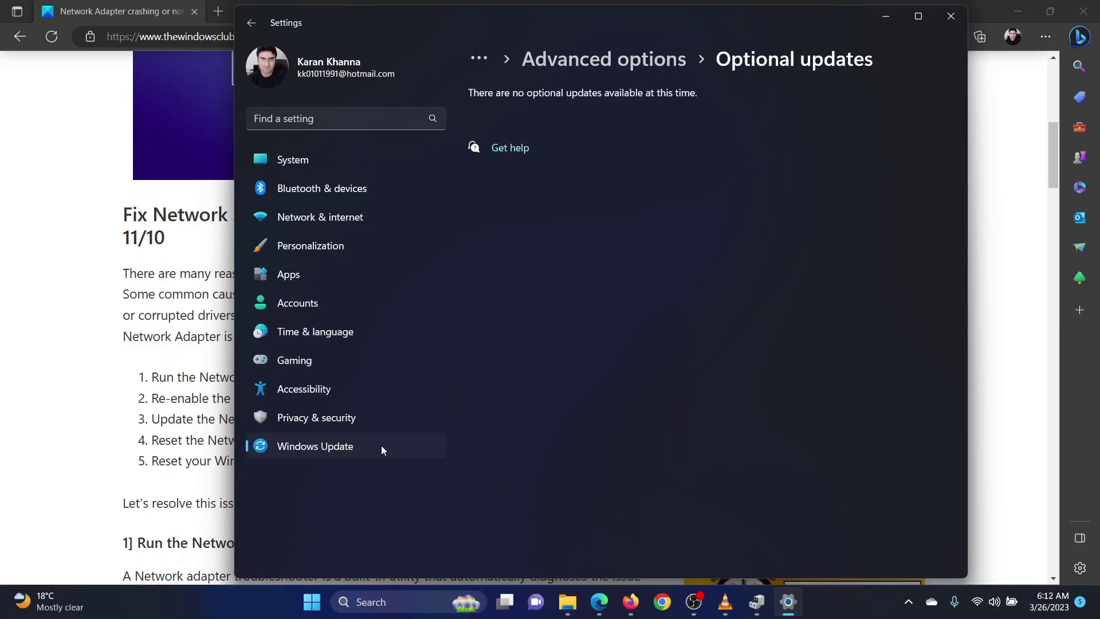
{"action": "left_click", "coordinate": [382, 448]}
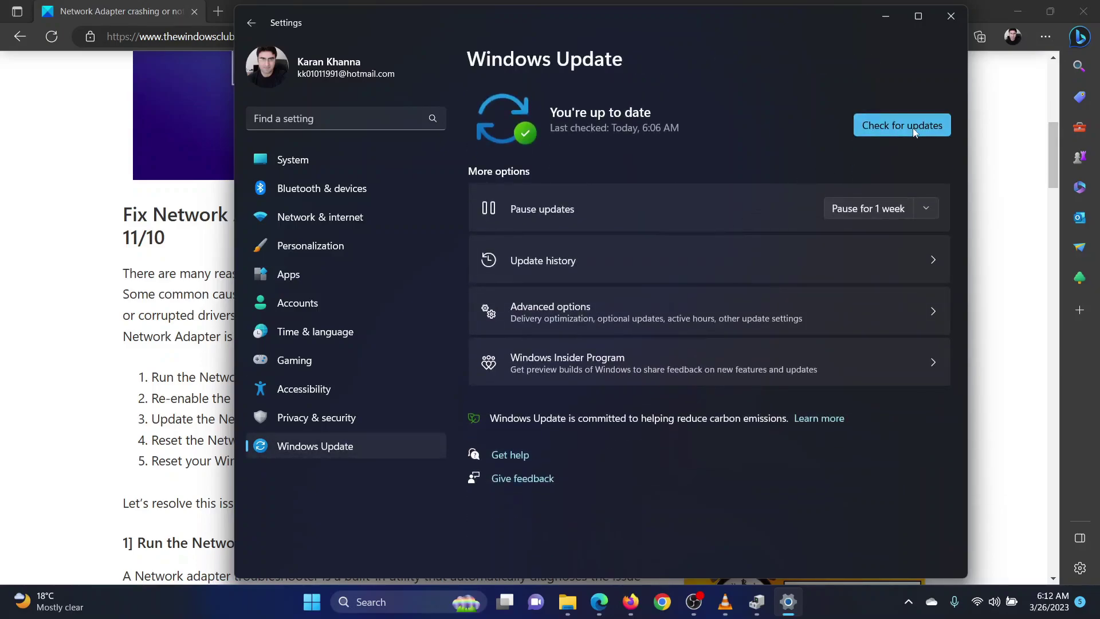
{"action": "left_click", "coordinate": [913, 126]}
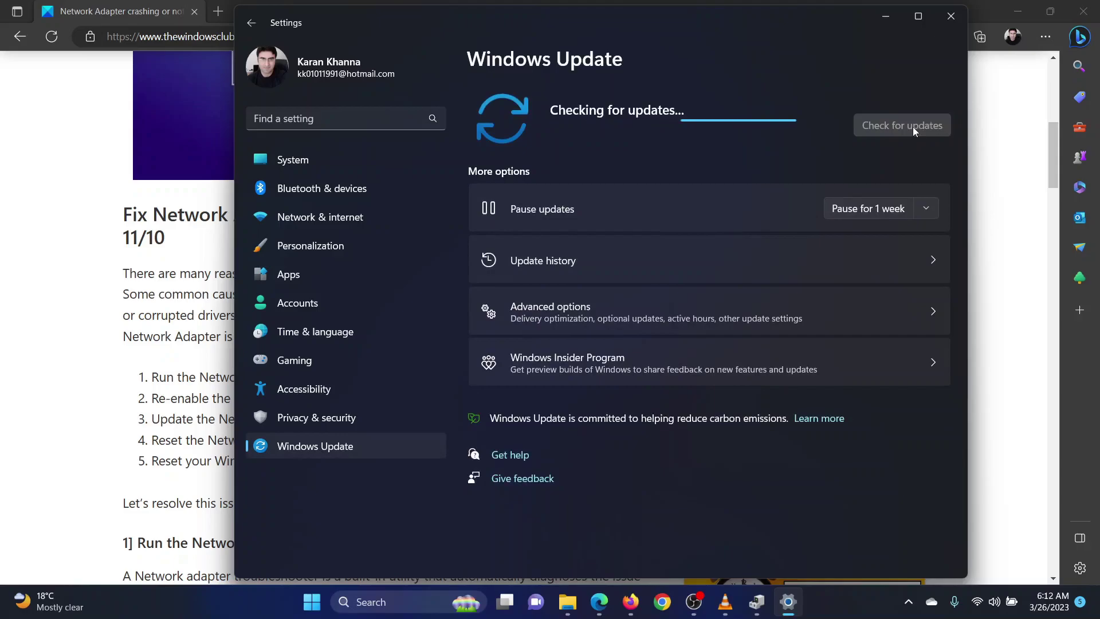
{"action": "left_click", "coordinate": [950, 16]}
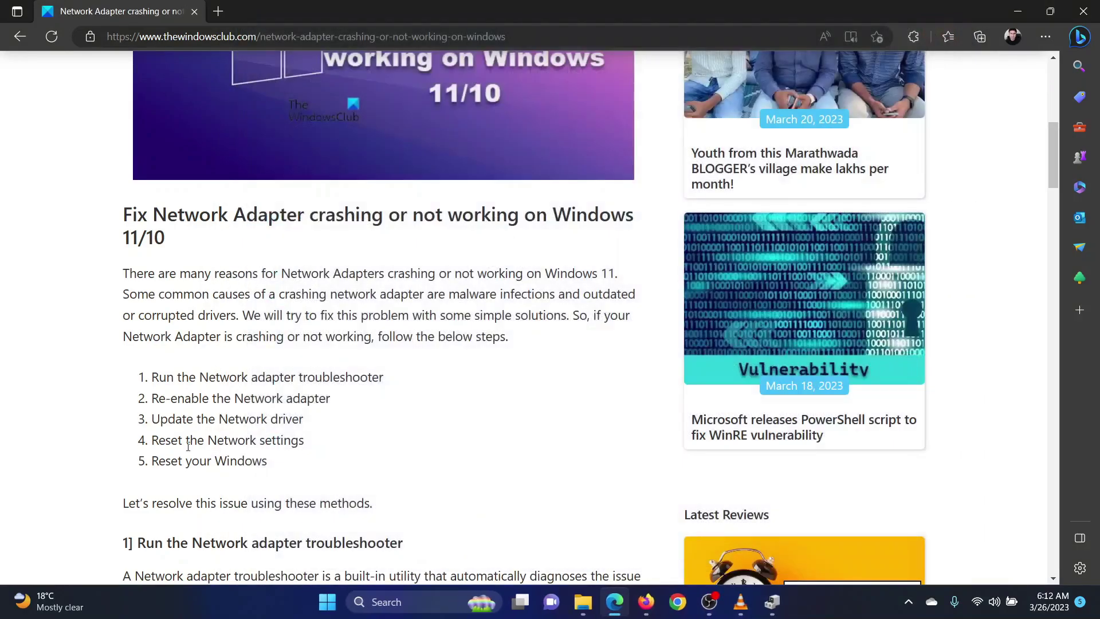
{"action": "left_click_drag", "start_coordinate": [159, 463], "coordinate": [217, 441]}
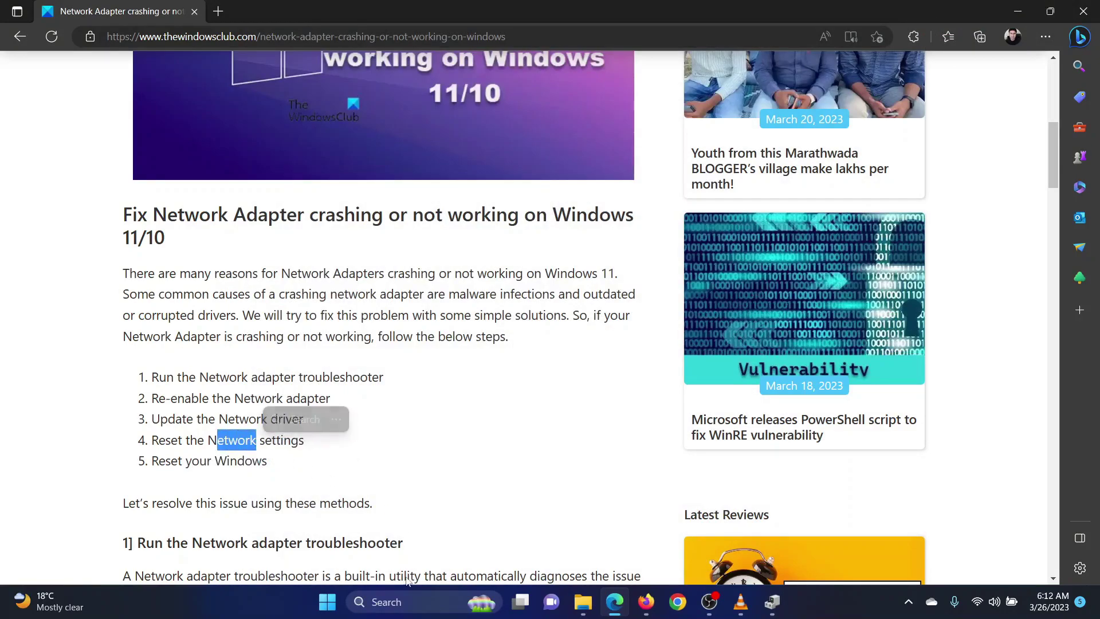
{"action": "right_click", "coordinate": [327, 601]}
{"action": "left_click", "coordinate": [332, 447]}
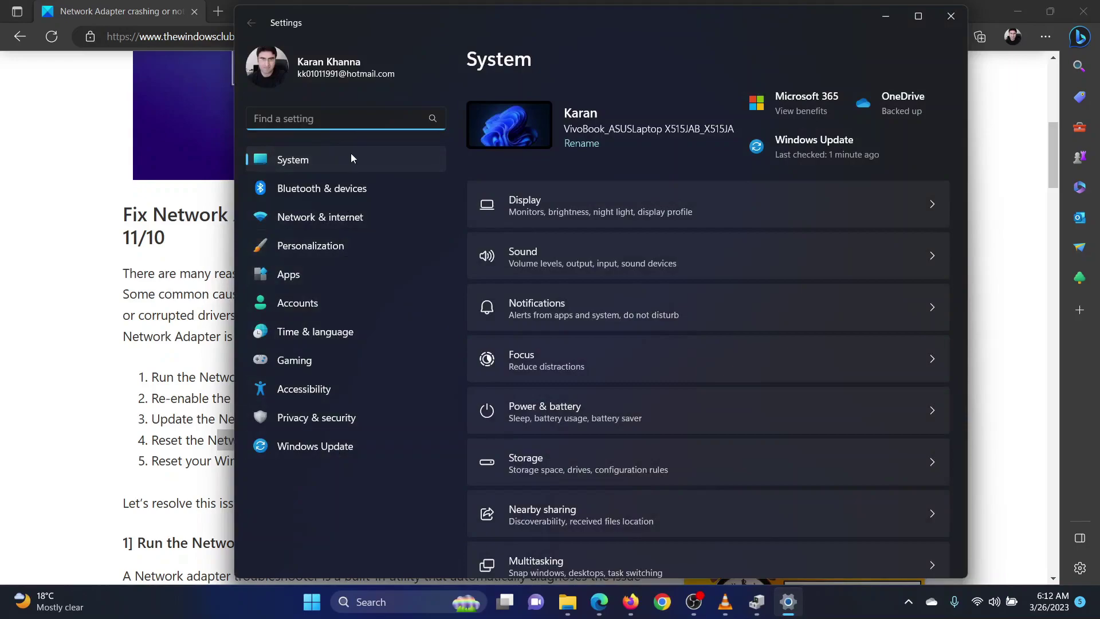
{"action": "left_click", "coordinate": [348, 222]}
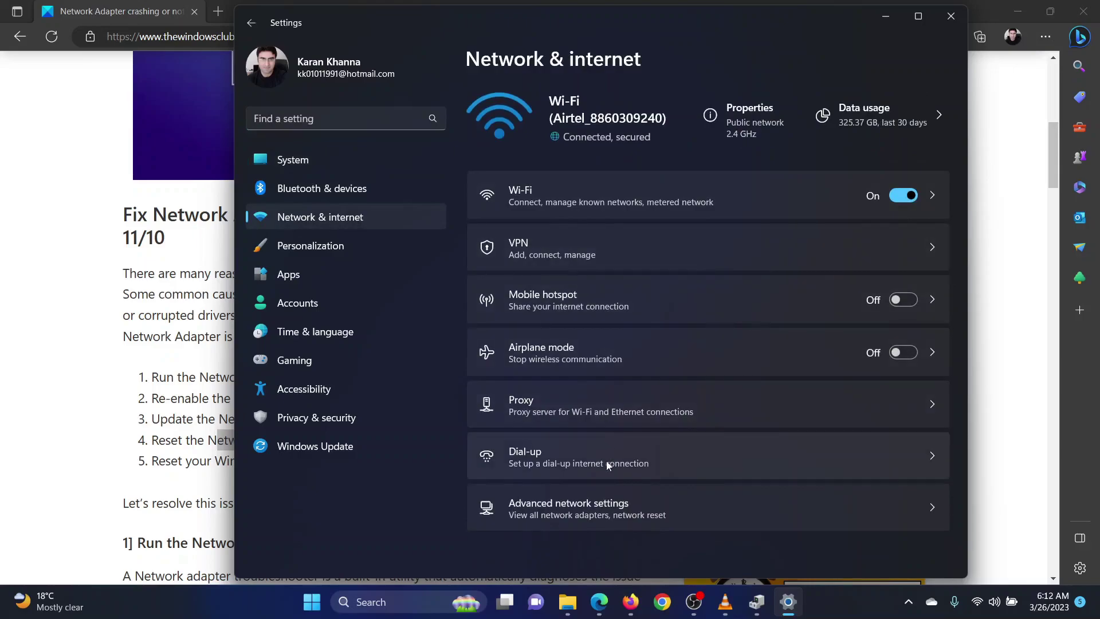
{"action": "left_click", "coordinate": [607, 502]}
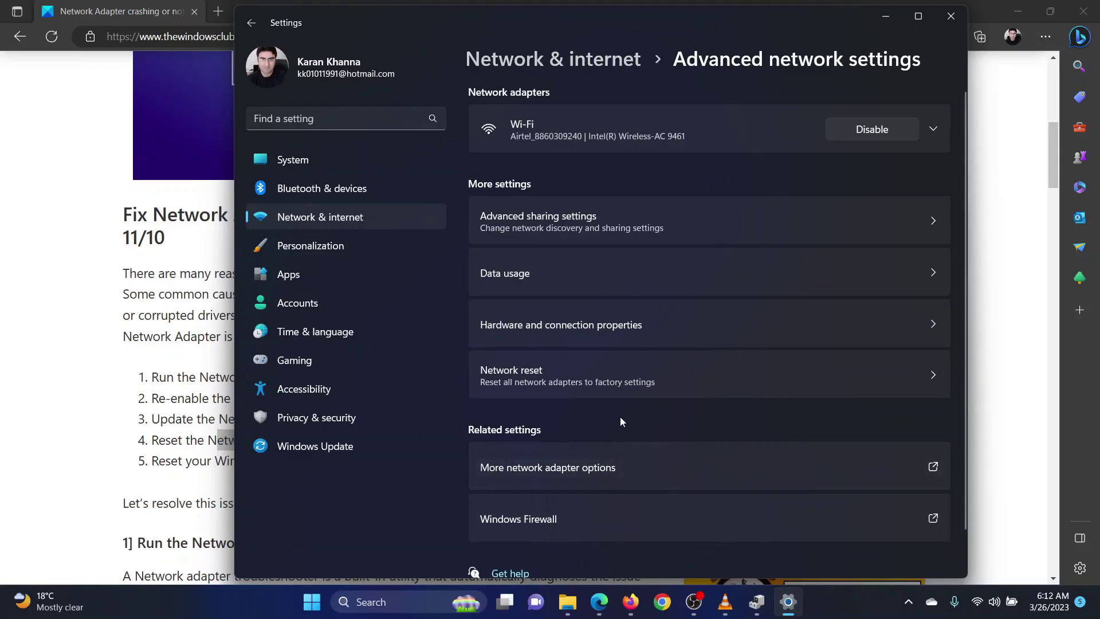
{"action": "left_click", "coordinate": [627, 384]}
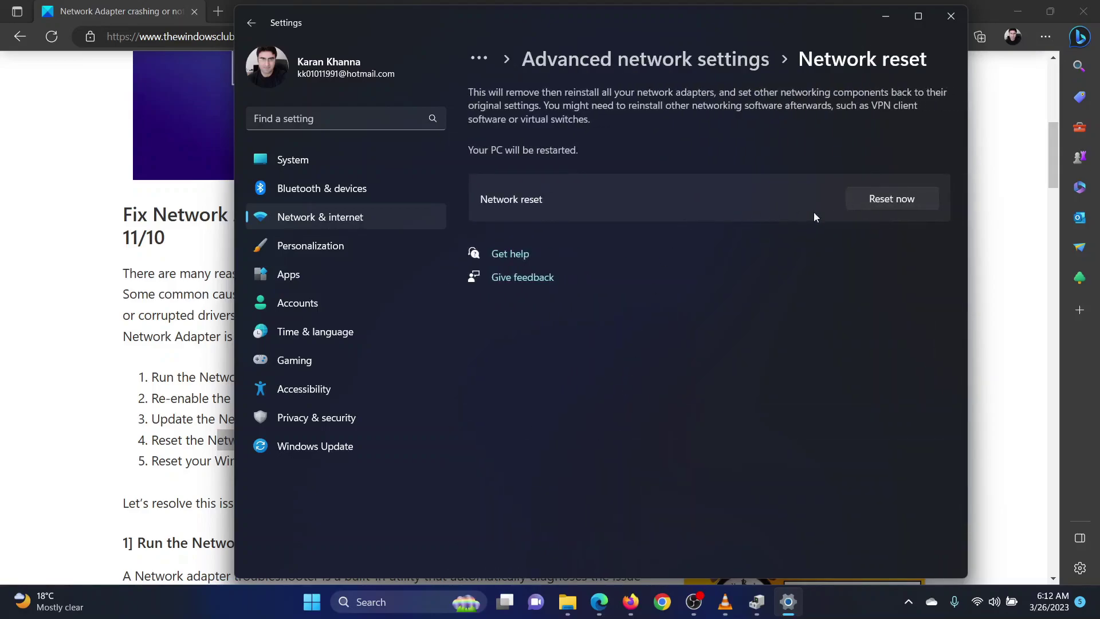
{"action": "left_click", "coordinate": [881, 202]}
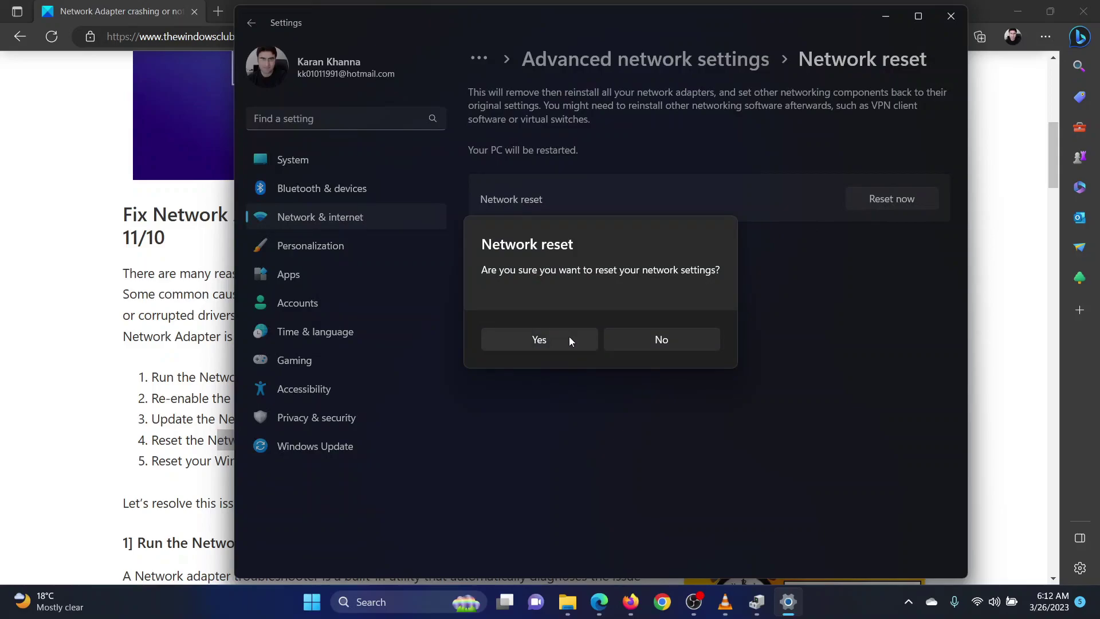
{"action": "left_click", "coordinate": [638, 339]}
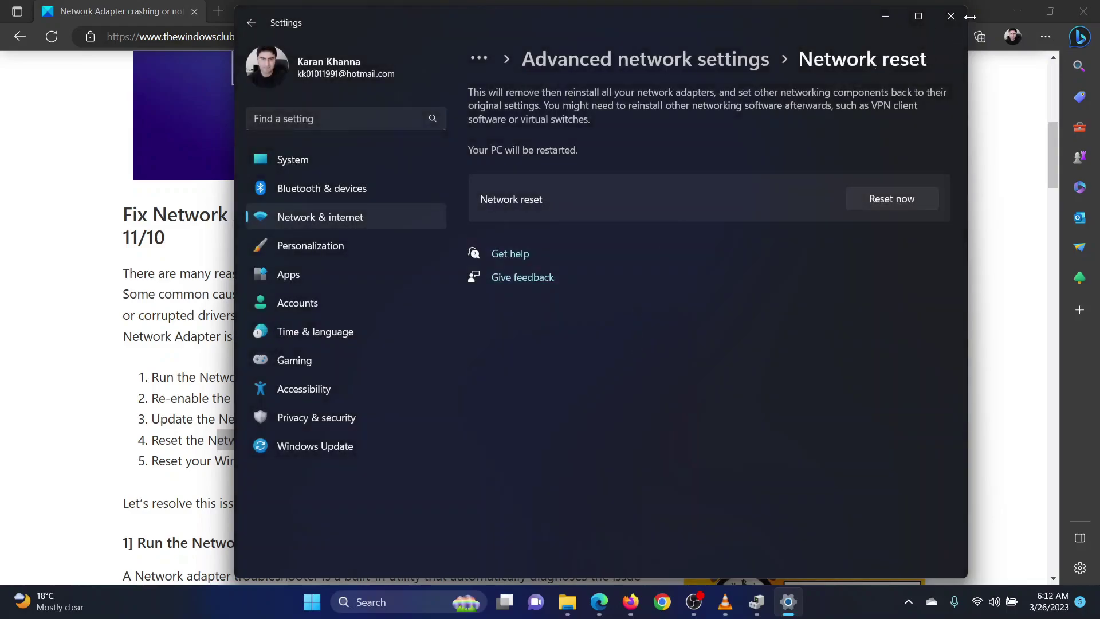
{"action": "left_click", "coordinate": [950, 16]}
{"action": "left_click_drag", "start_coordinate": [158, 461], "coordinate": [271, 463]}
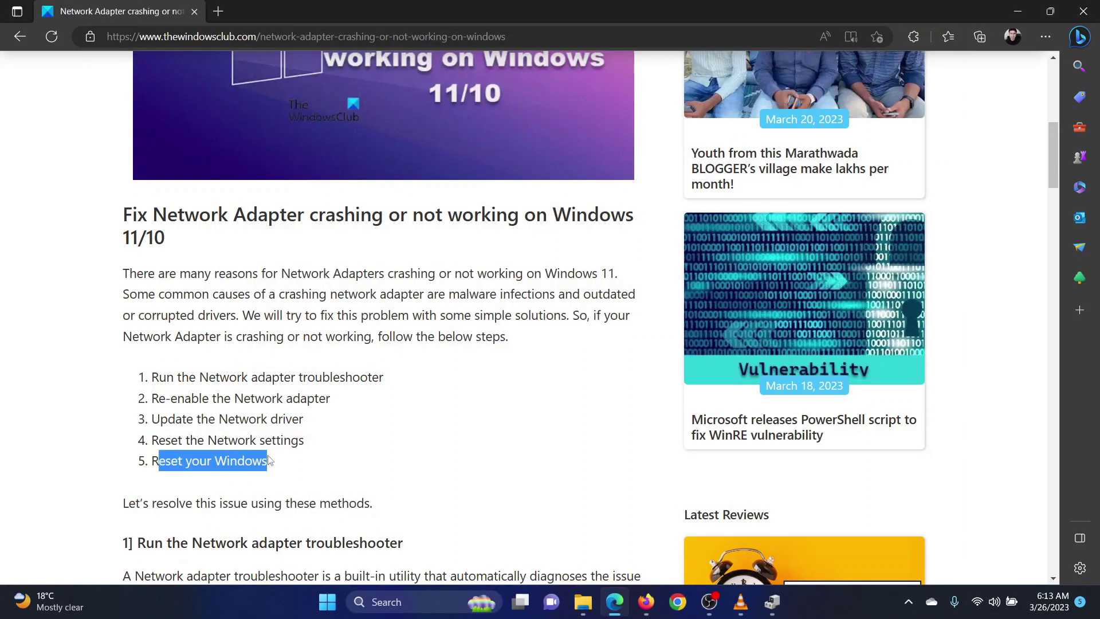
{"action": "right_click", "coordinate": [328, 602]}
{"action": "left_click", "coordinate": [332, 446]}
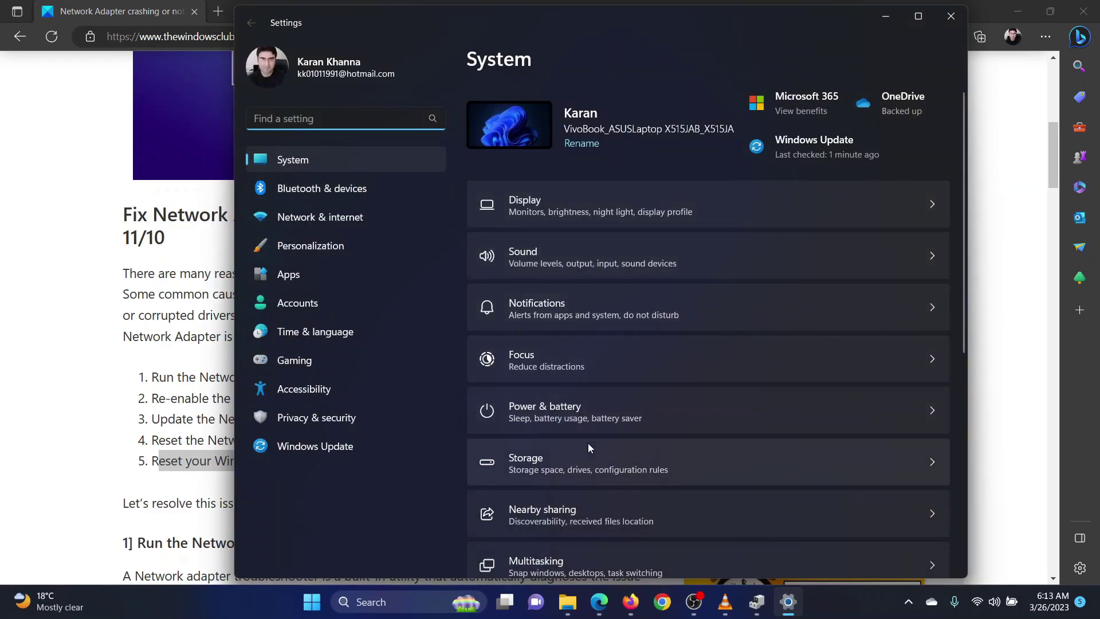
{"action": "scroll", "coordinate": [588, 447], "scroll_direction": "down", "scroll_amount": 3}
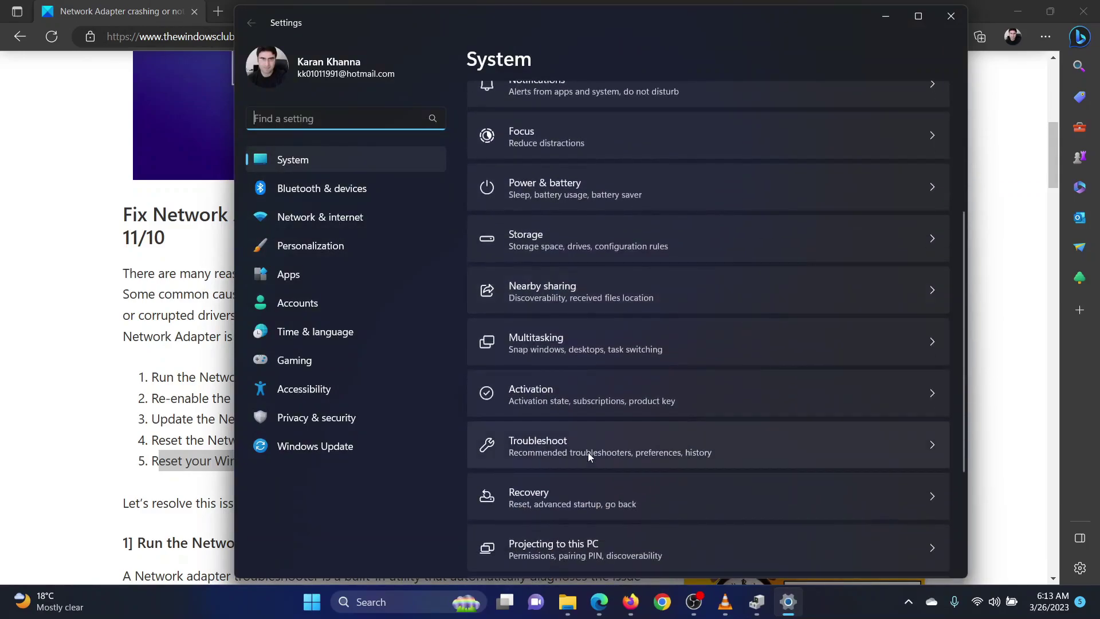
{"action": "left_click", "coordinate": [569, 503]}
{"action": "left_click", "coordinate": [880, 238]}
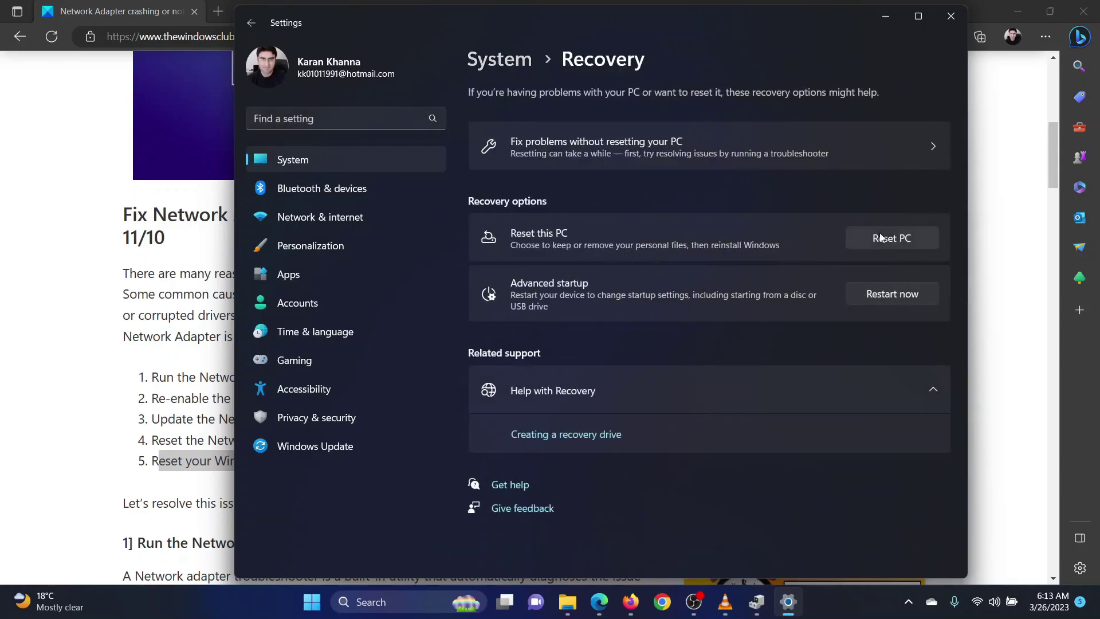
{"action": "left_click", "coordinate": [471, 269]}
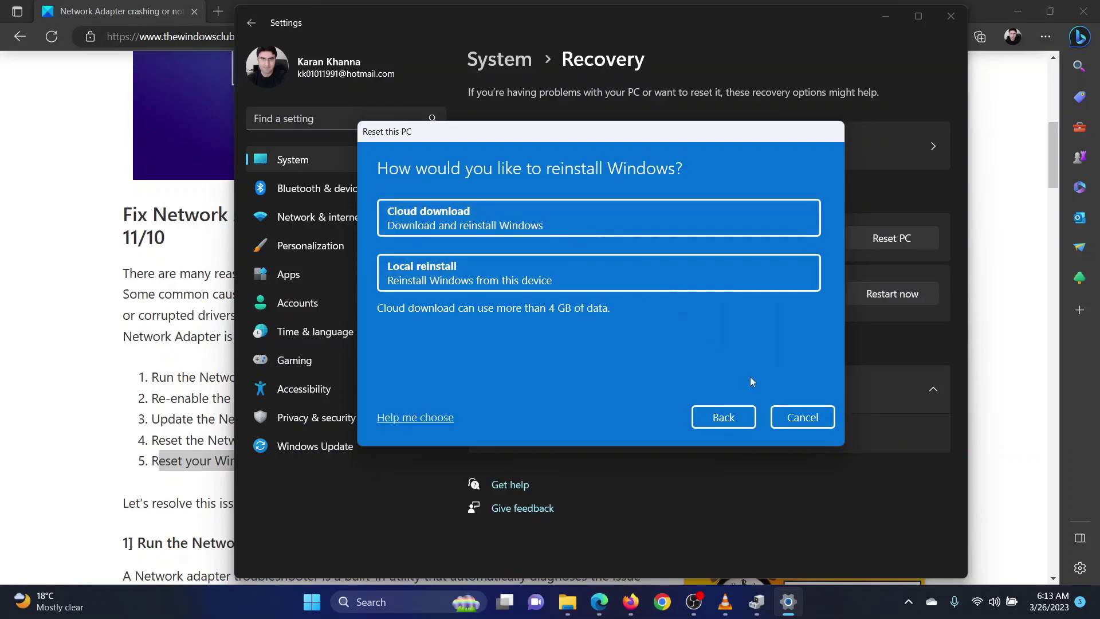
{"action": "left_click", "coordinate": [802, 417]}
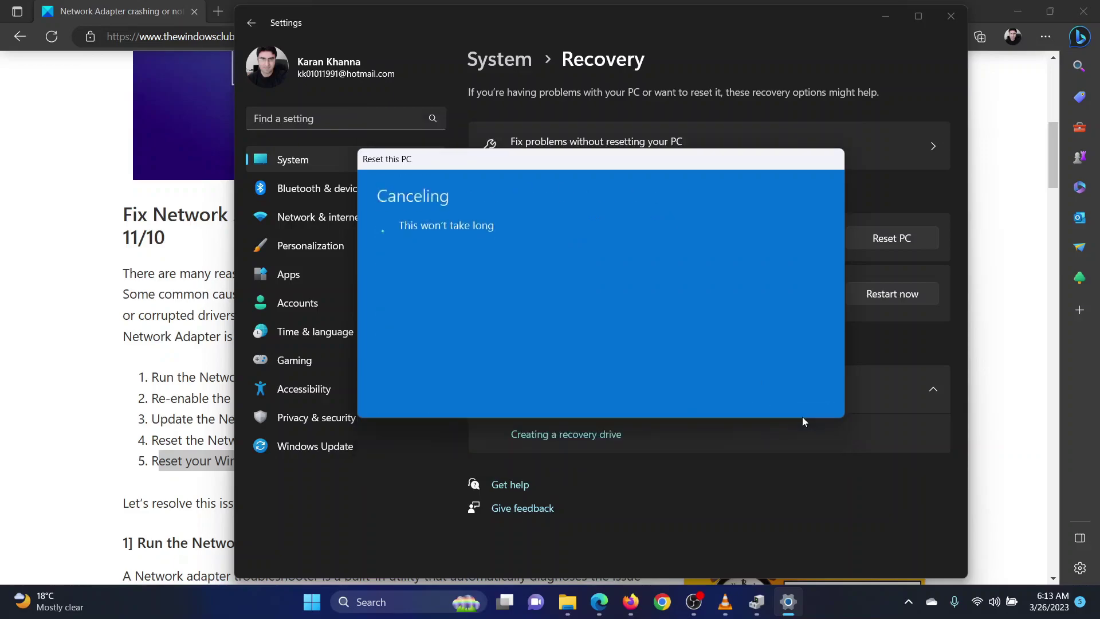
{"action": "left_click", "coordinate": [954, 15]}
{"action": "scroll", "coordinate": [453, 404], "scroll_direction": "up", "scroll_amount": 8}
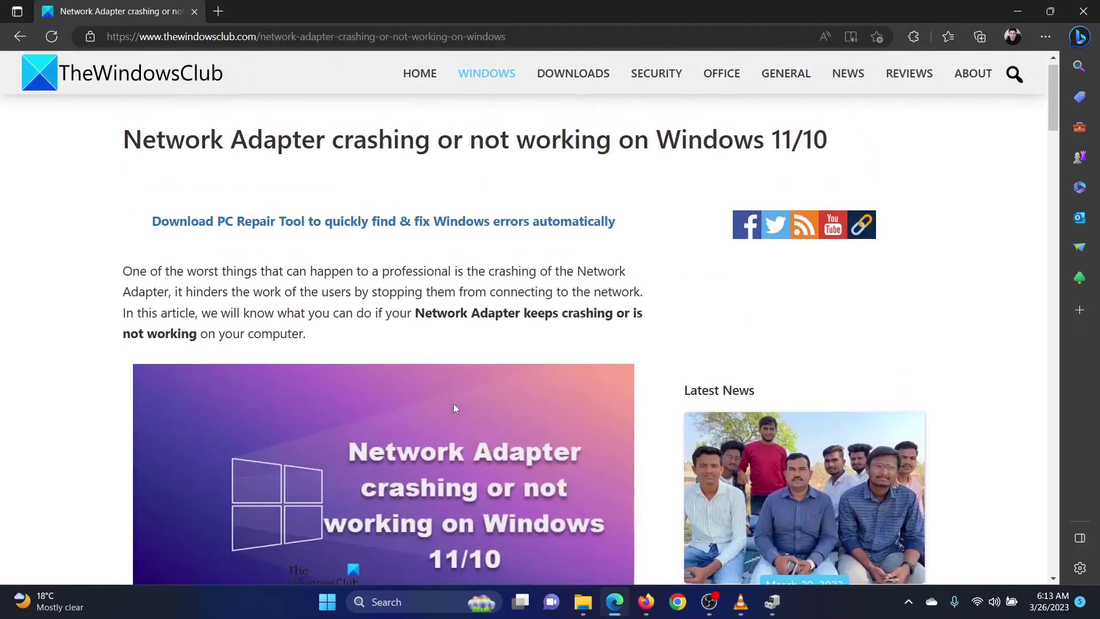
{"action": "scroll", "coordinate": [455, 408], "scroll_direction": "up", "scroll_amount": 1}
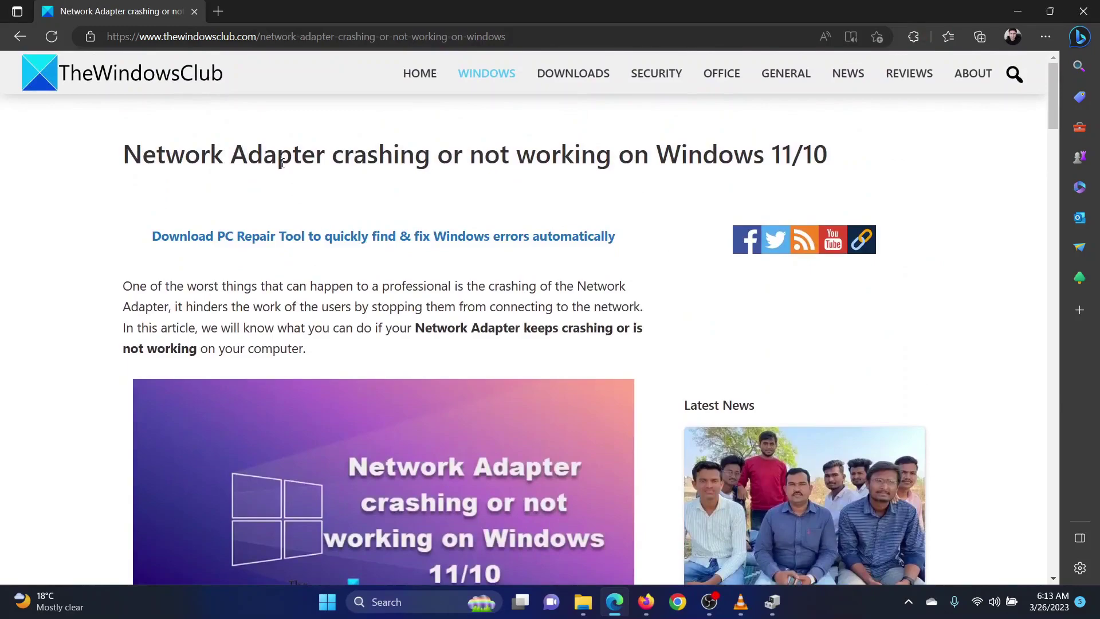
{"action": "left_click_drag", "start_coordinate": [178, 163], "coordinate": [738, 154]}
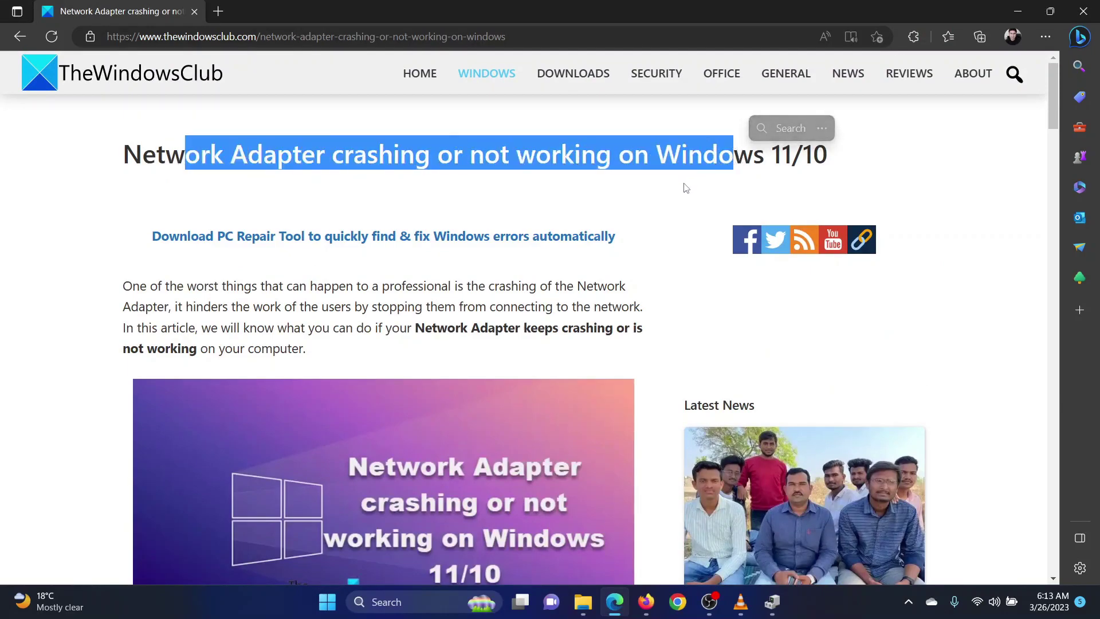